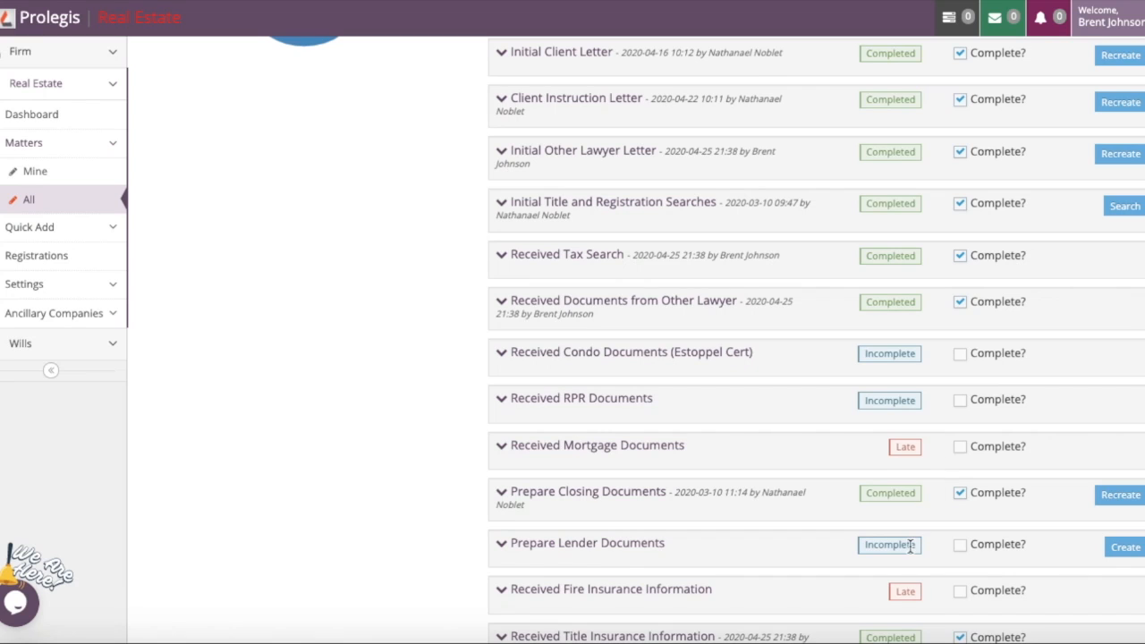
- Start the Prepare Lender Documents task for lender COMPUTERSHARE TRUST COMPANY OF CANADA and set the document source to Select
{"action": "left_click", "coordinate": [1123, 549]}
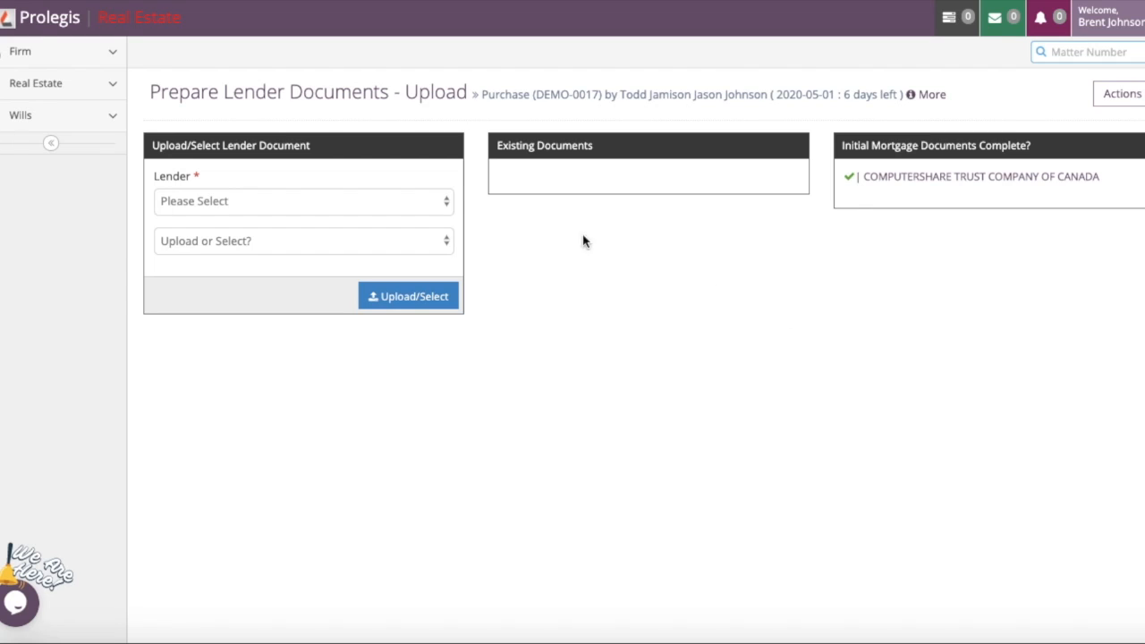
{"action": "left_click", "coordinate": [438, 201]}
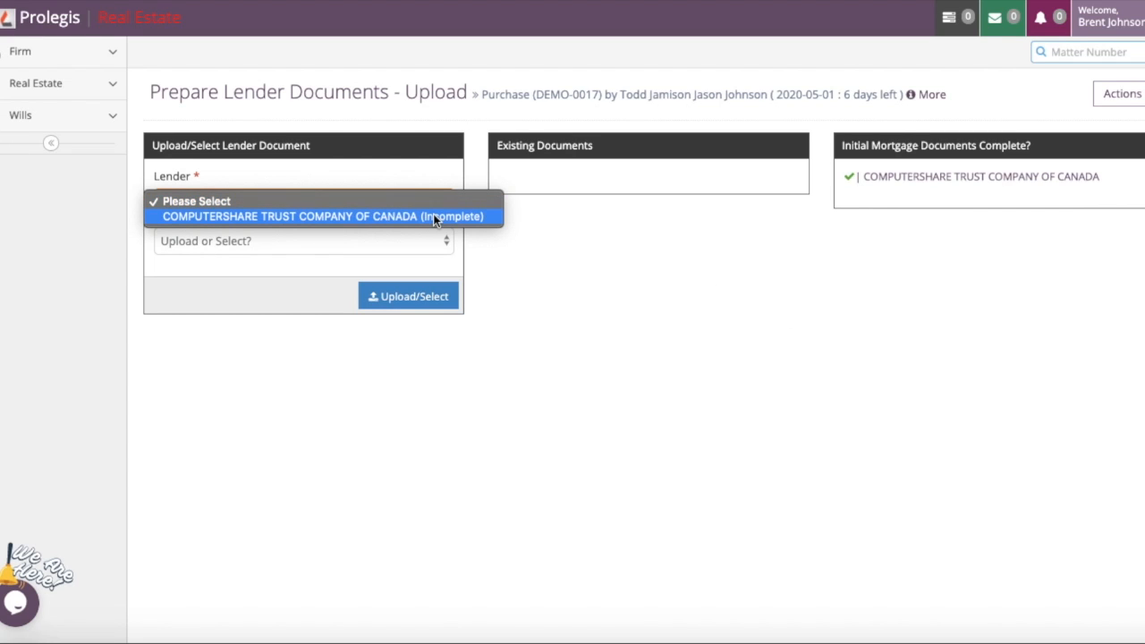
{"action": "left_click", "coordinate": [432, 215]}
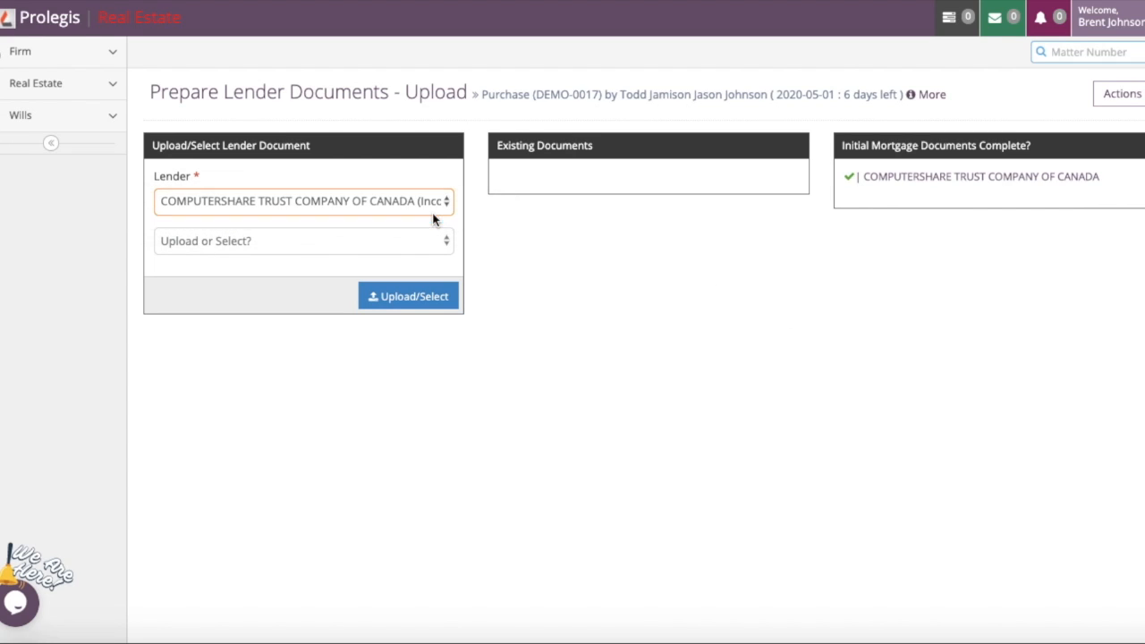
{"action": "left_click", "coordinate": [425, 239]}
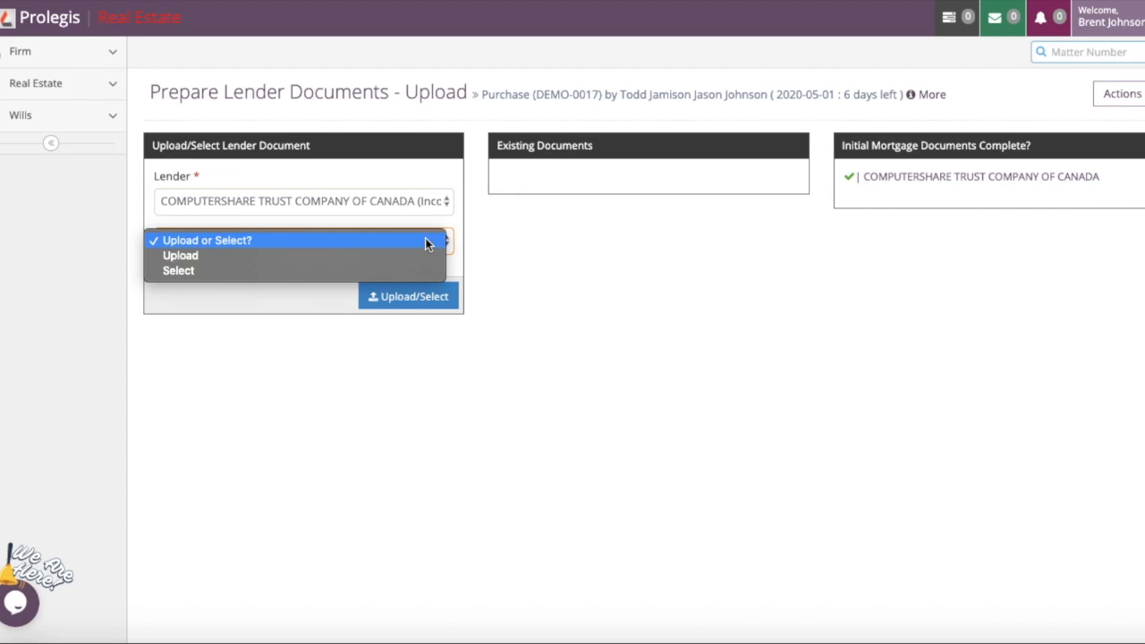
{"action": "left_click", "coordinate": [389, 271]}
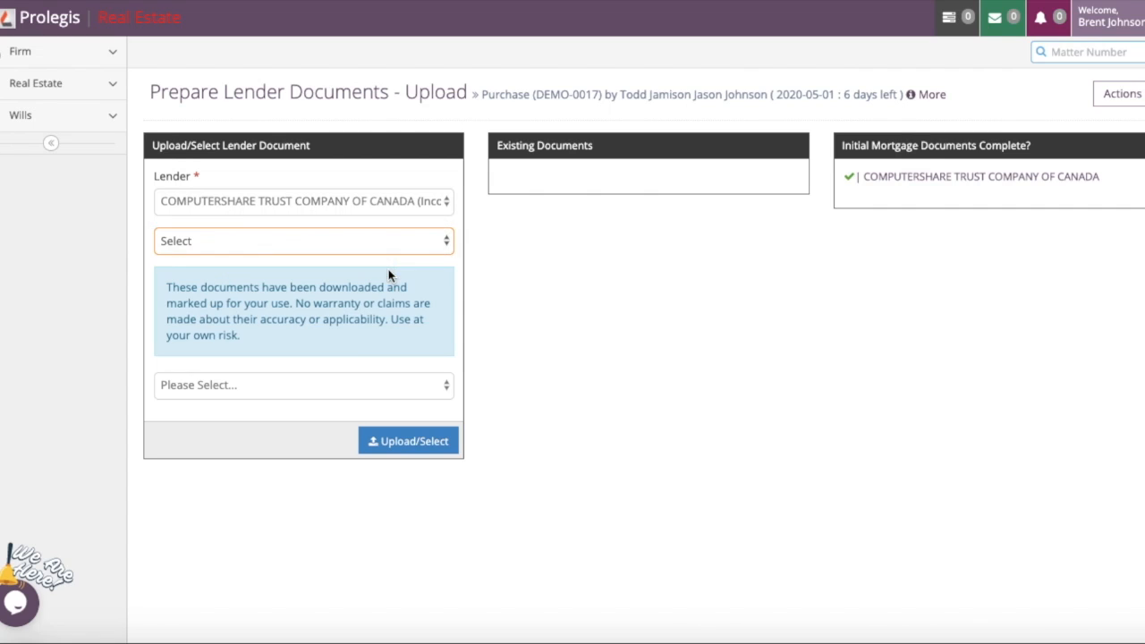
- Choose the First National document "Standard Mortgage Form - Alberta - Computershare" and load it for editing
{"action": "left_click", "coordinate": [319, 386]}
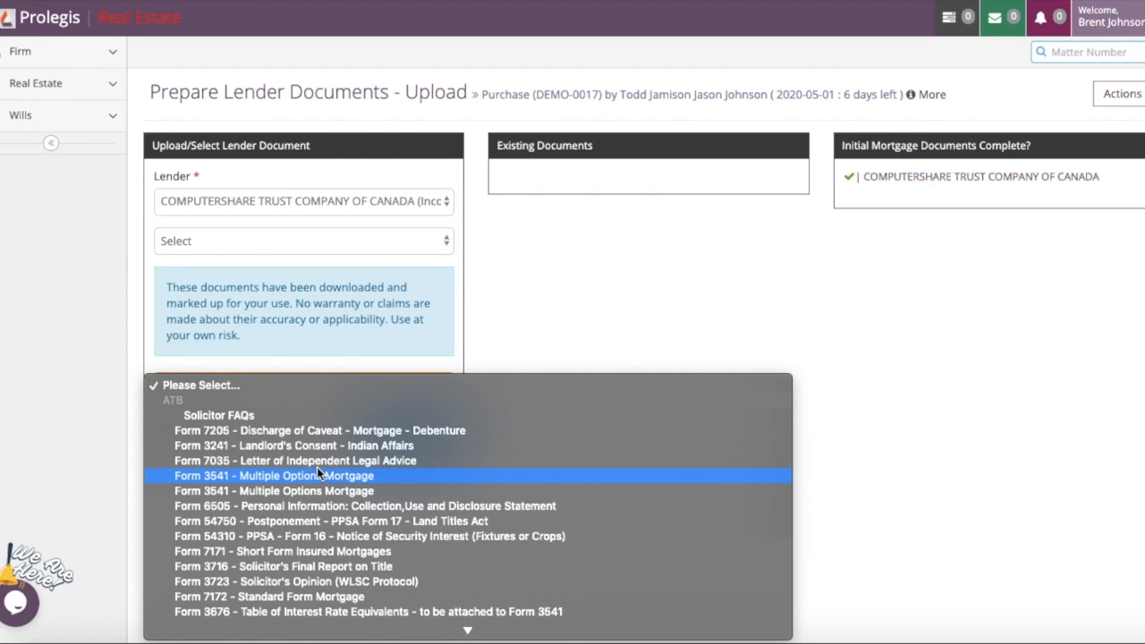
{"action": "scroll", "coordinate": [317, 467], "scroll_direction": "down", "scroll_amount": 3}
{"action": "scroll", "coordinate": [316, 467], "scroll_direction": "down", "scroll_amount": 7}
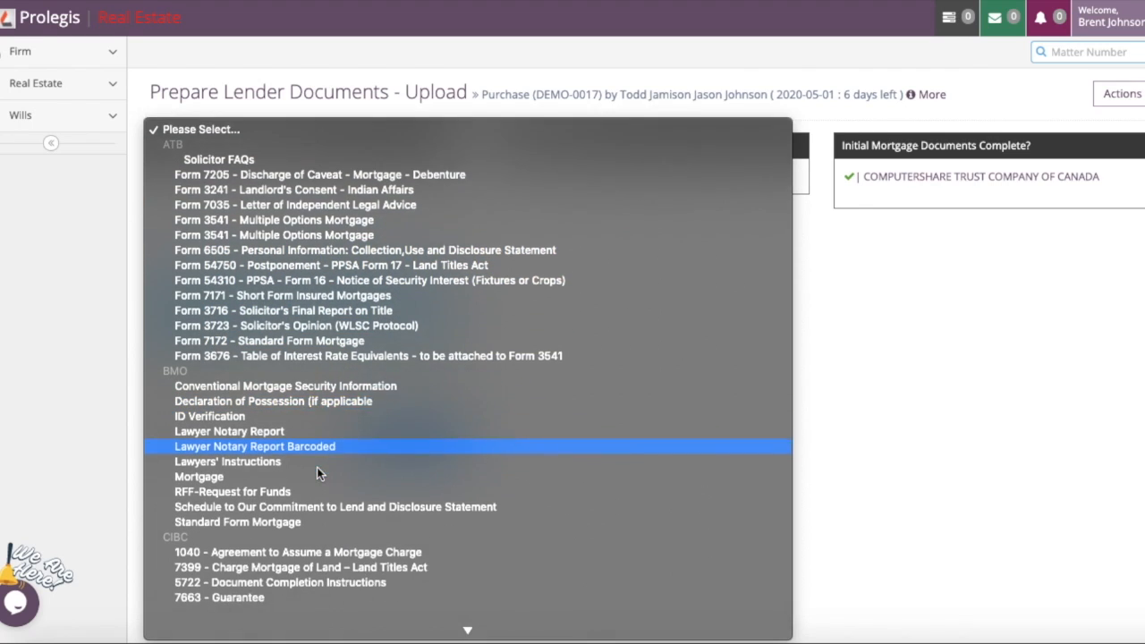
{"action": "scroll", "coordinate": [317, 467], "scroll_direction": "down", "scroll_amount": 6}
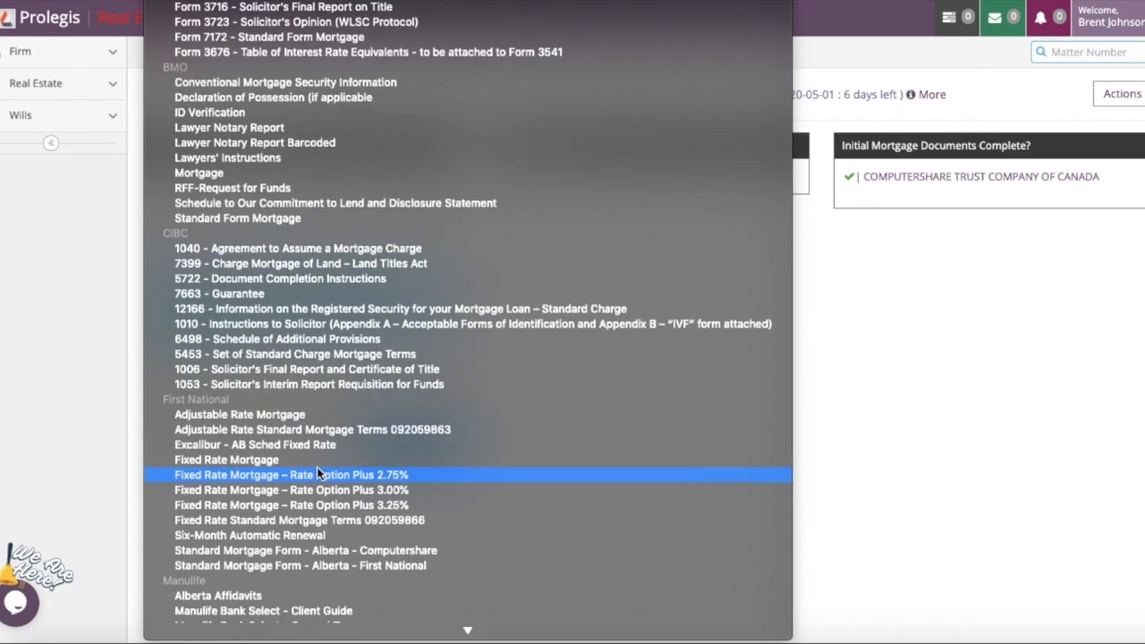
{"action": "left_click", "coordinate": [338, 519]}
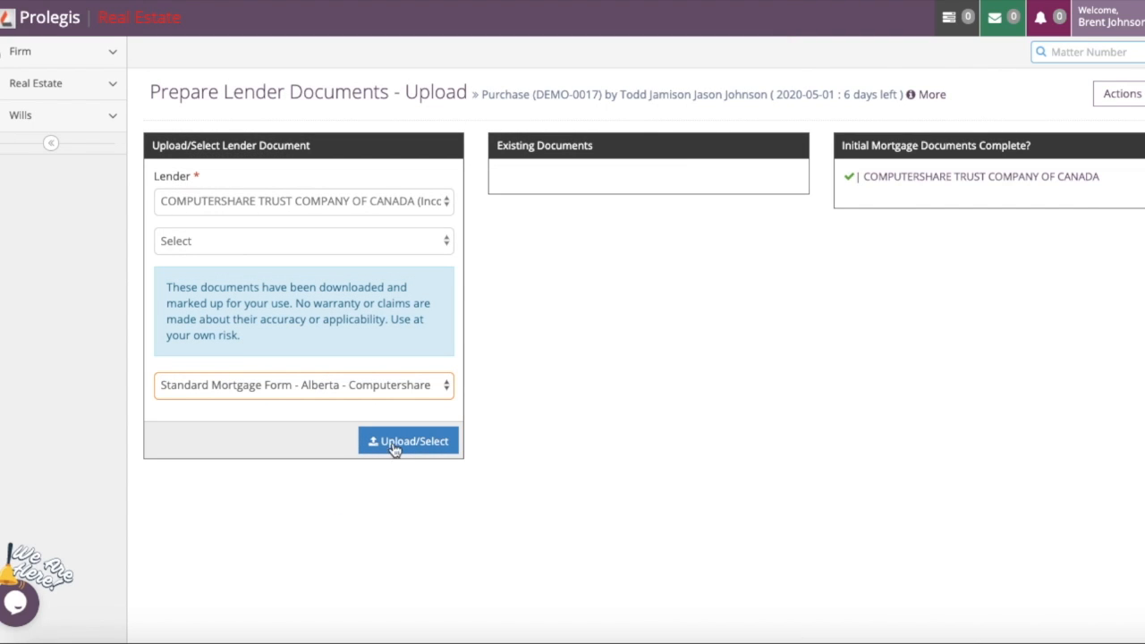
{"action": "left_click", "coordinate": [399, 443]}
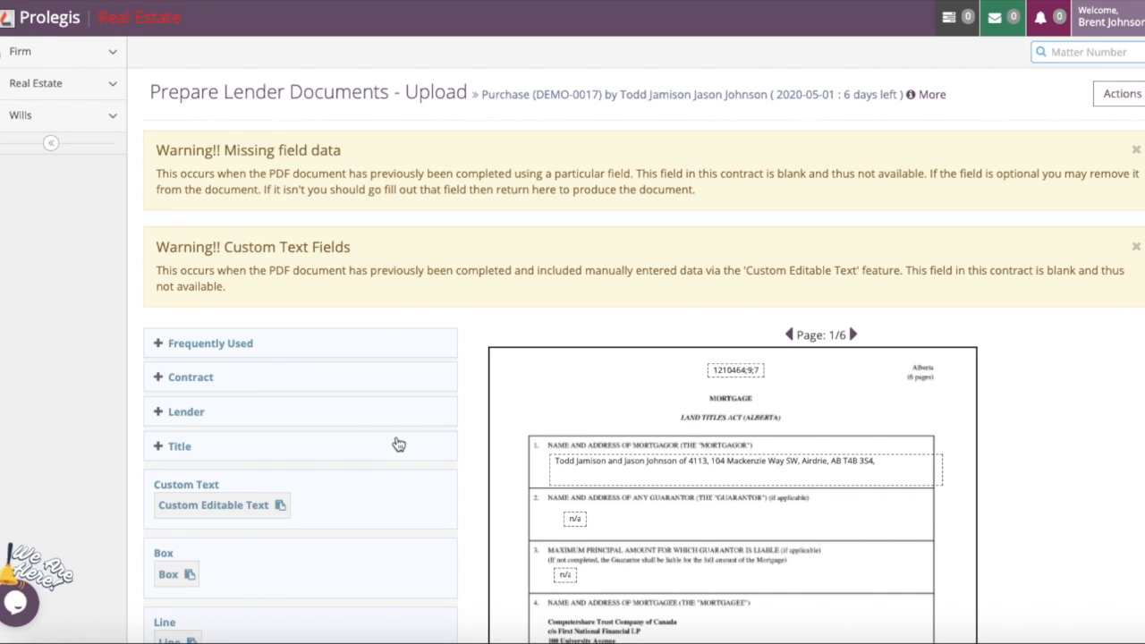
- Narrow the mortgagor name and address text field on page 1 so it fits inside its table cell
{"action": "scroll", "coordinate": [500, 362], "scroll_direction": "down", "scroll_amount": 3}
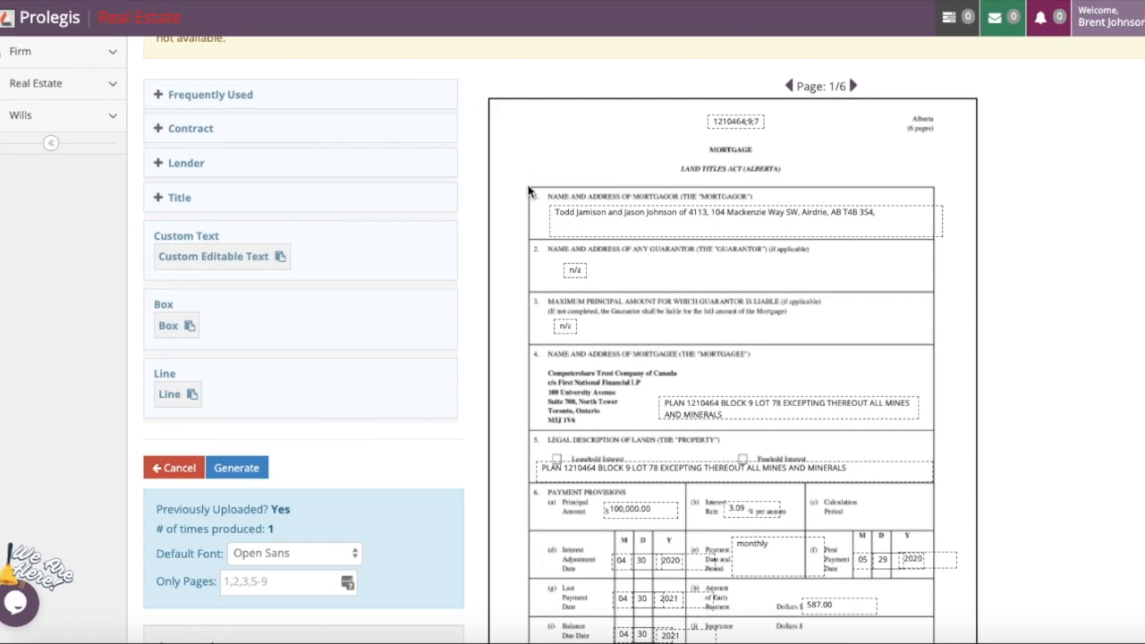
{"action": "left_click", "coordinate": [581, 229]}
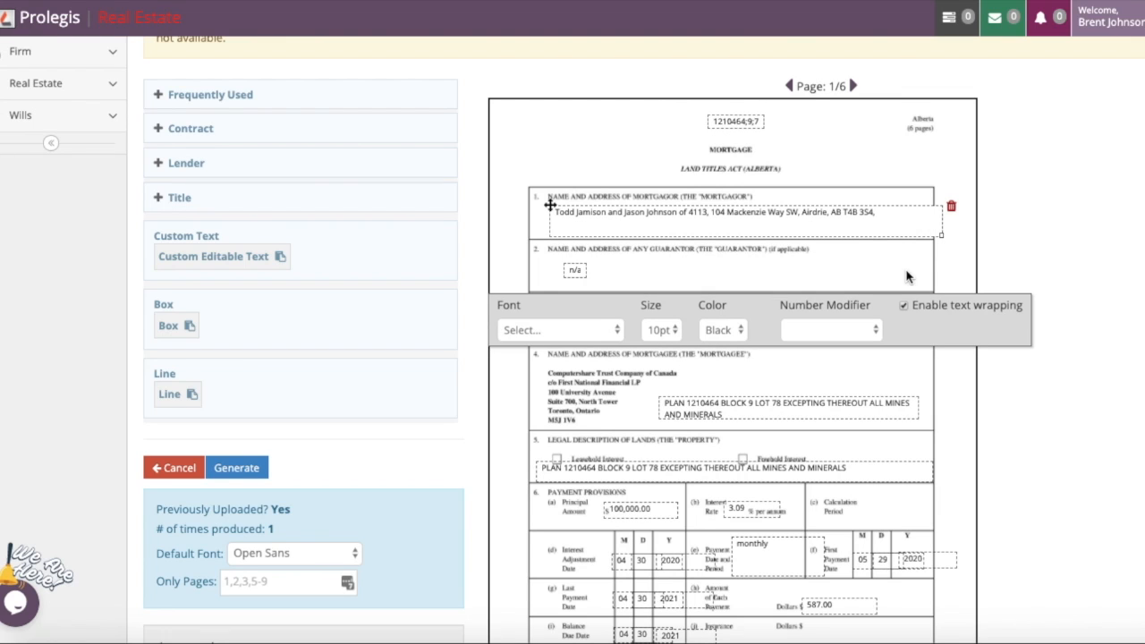
{"action": "left_click_drag", "start_coordinate": [932, 235], "coordinate": [912, 233]}
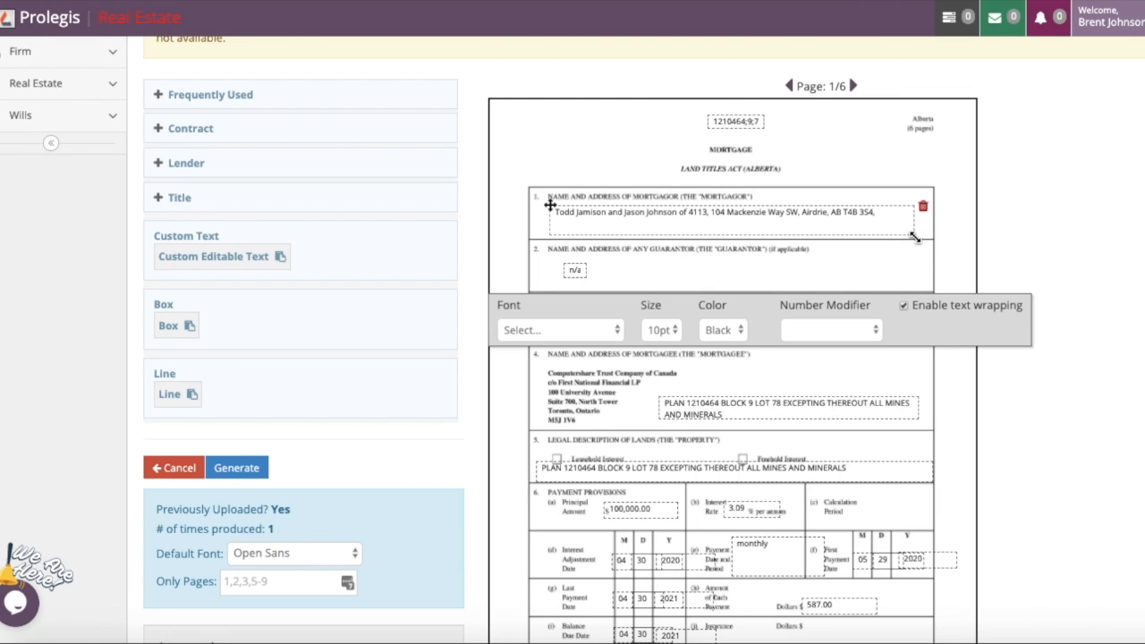
- Try a 12pt text size on the mortgagor field and return it to 10pt
{"action": "left_click", "coordinate": [676, 331]}
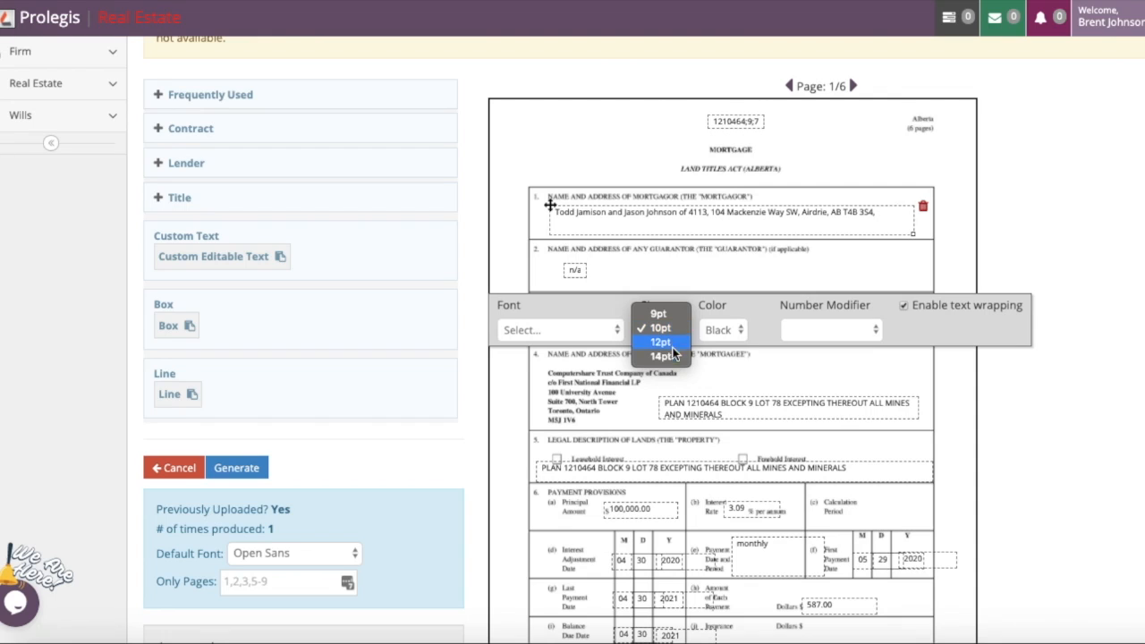
{"action": "left_click", "coordinate": [672, 346]}
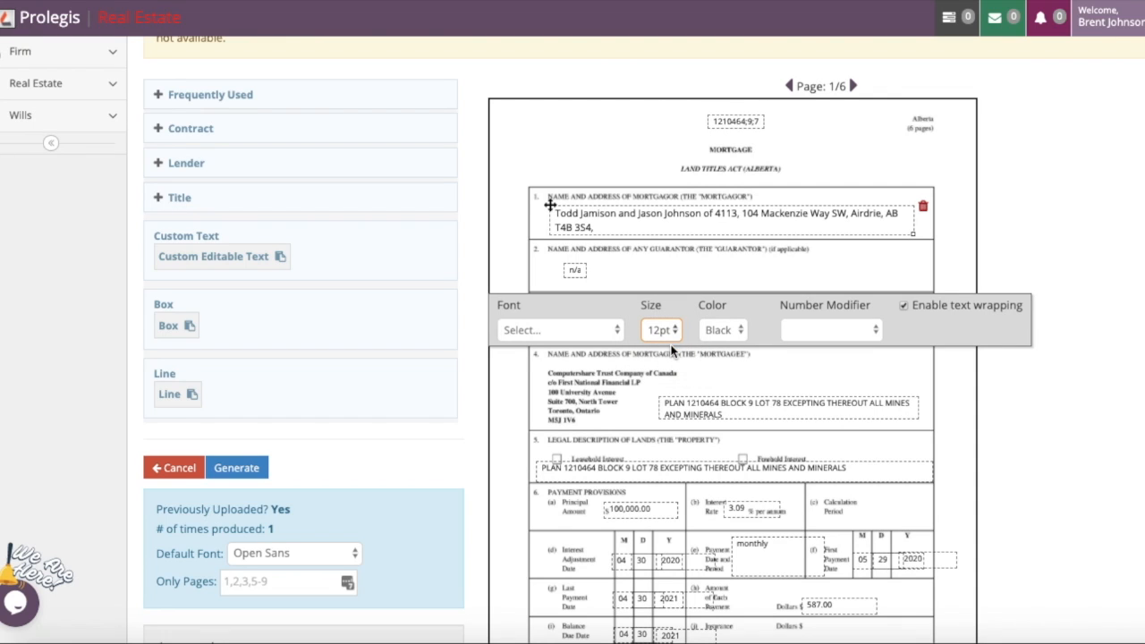
{"action": "left_click", "coordinate": [666, 331]}
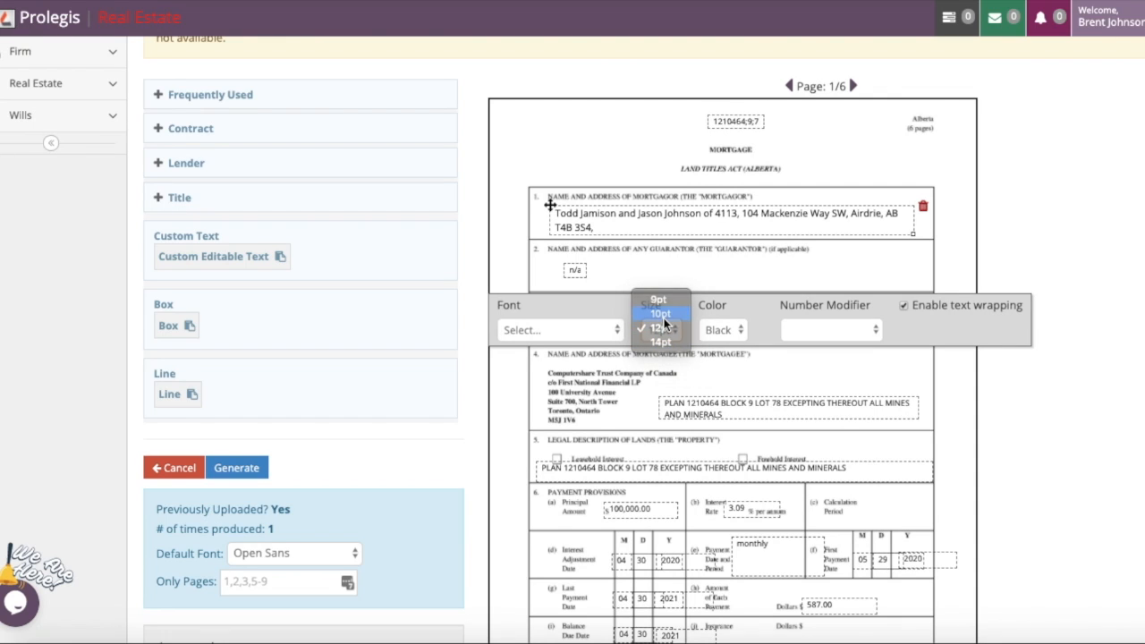
{"action": "left_click", "coordinate": [662, 310]}
{"action": "left_click", "coordinate": [719, 331]}
{"action": "left_click", "coordinate": [719, 329]}
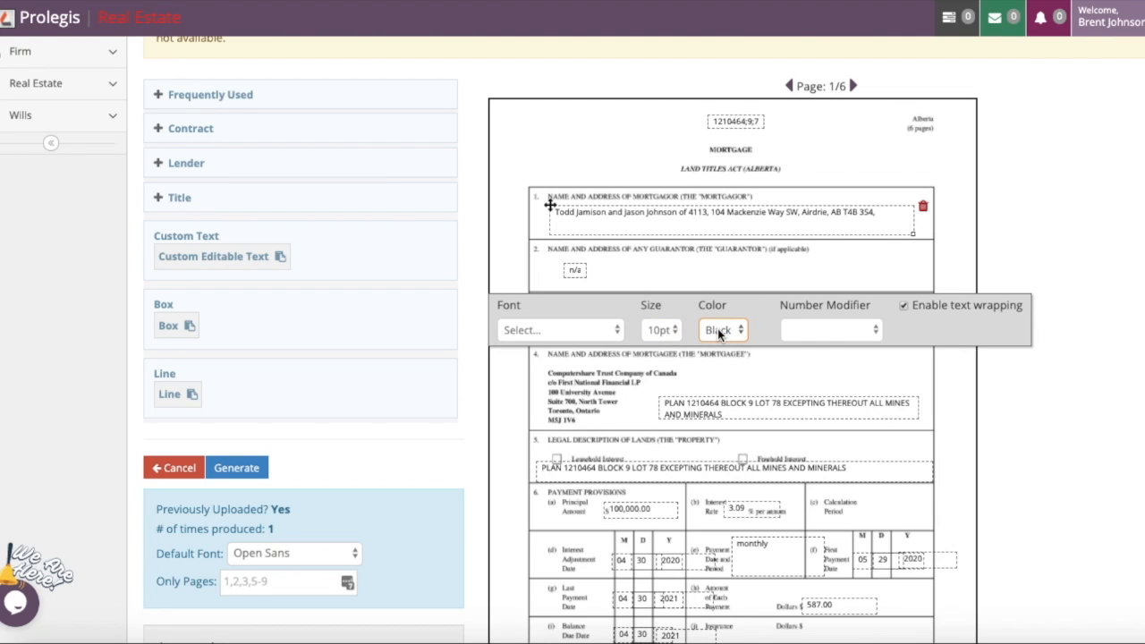
{"action": "left_click", "coordinate": [609, 332]}
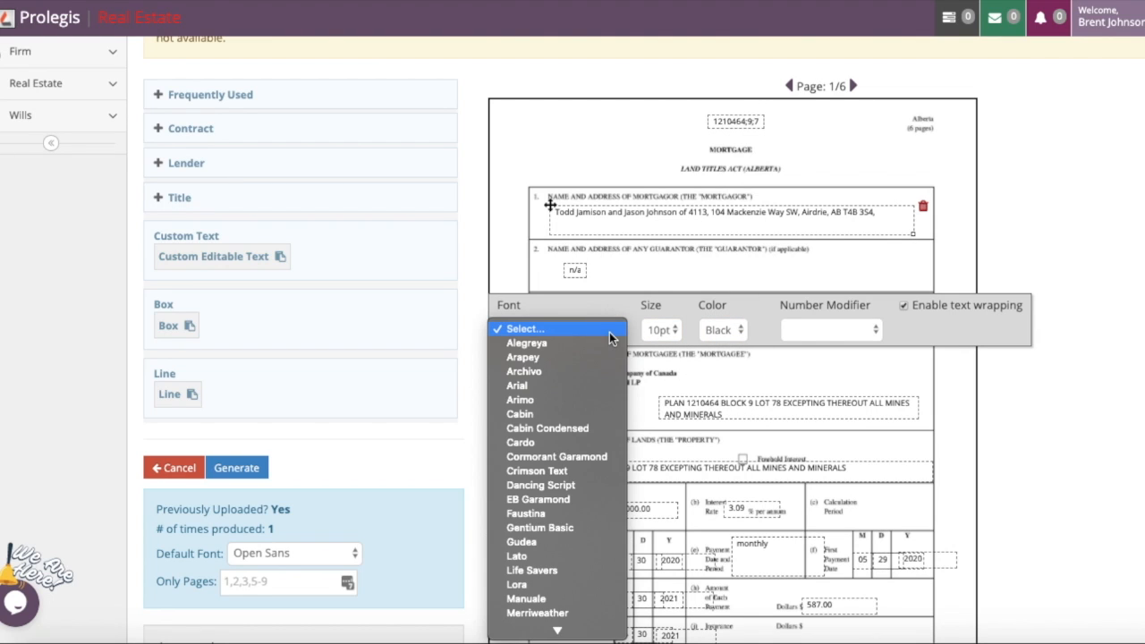
{"action": "left_click", "coordinate": [610, 332]}
{"action": "left_click", "coordinate": [698, 261]}
- Add a custom editable text reading "monthly" to the Calculation Period cell and shift it clear of the printed label
{"action": "scroll", "coordinate": [586, 293], "scroll_direction": "down", "scroll_amount": 1}
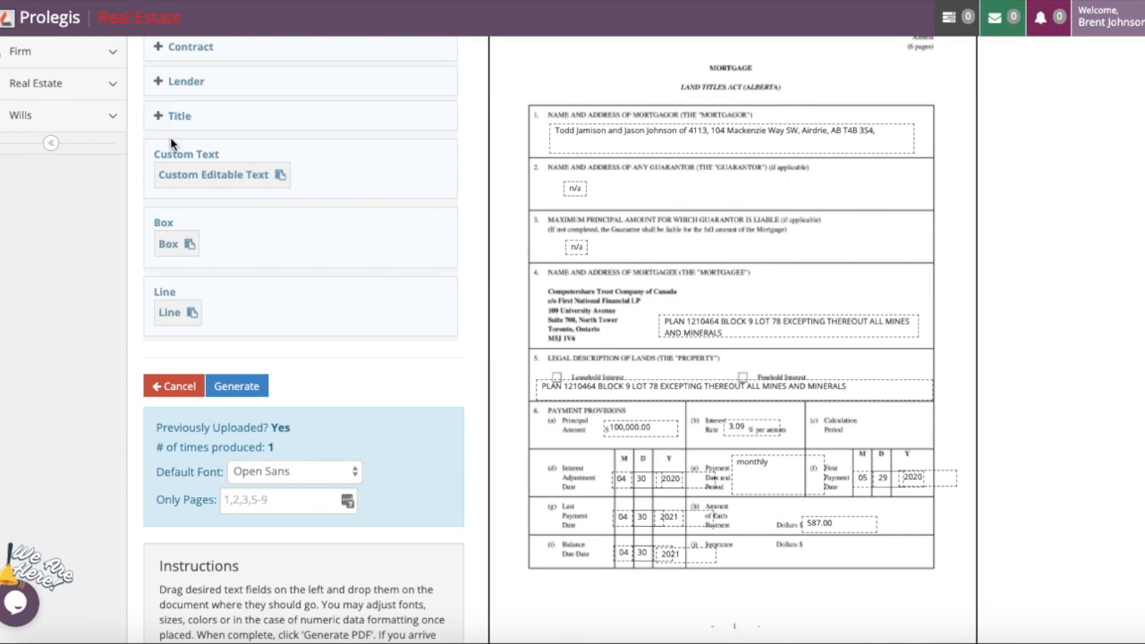
{"action": "left_click_drag", "start_coordinate": [175, 174], "coordinate": [850, 423]}
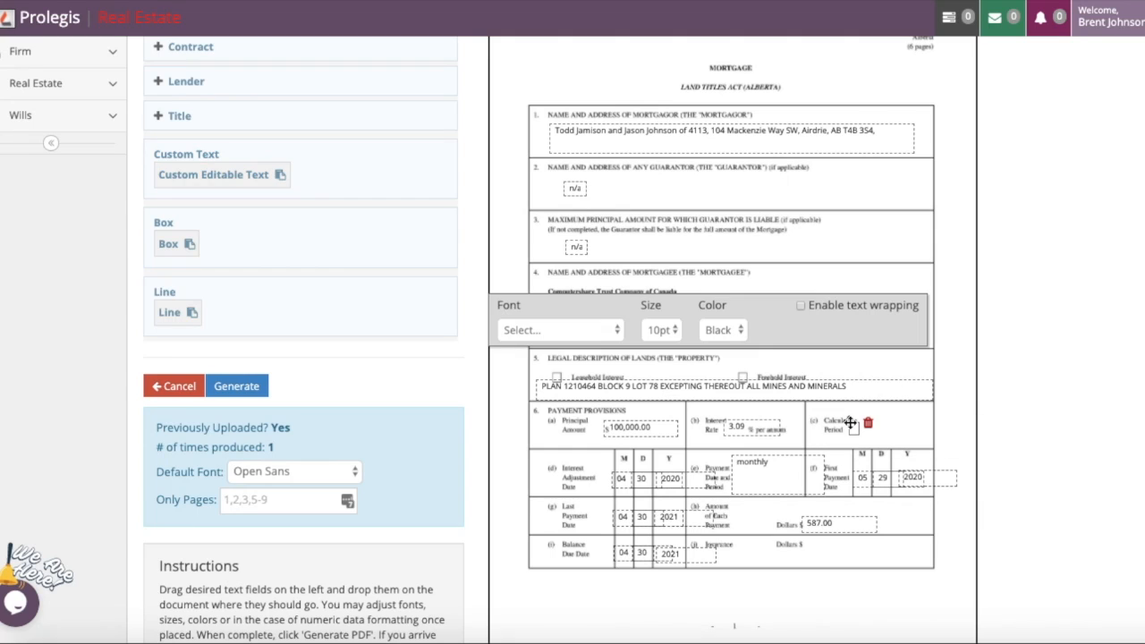
{"action": "type", "text": "monthly"}
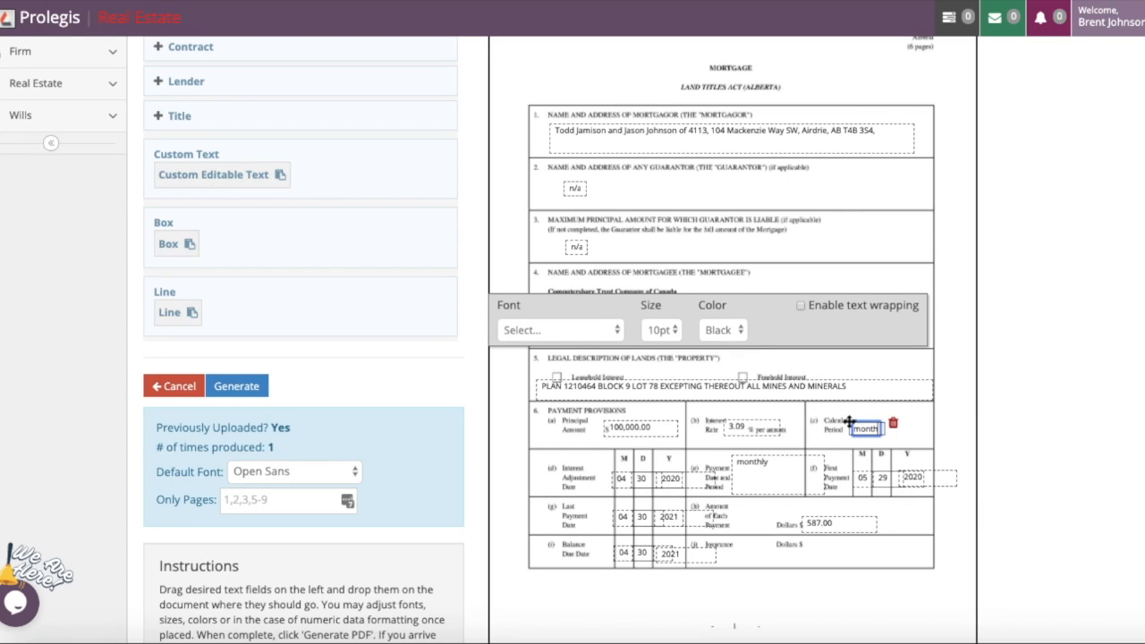
{"action": "left_click", "coordinate": [883, 409]}
{"action": "left_click", "coordinate": [861, 430]}
{"action": "left_click_drag", "start_coordinate": [850, 422], "coordinate": [865, 424]}
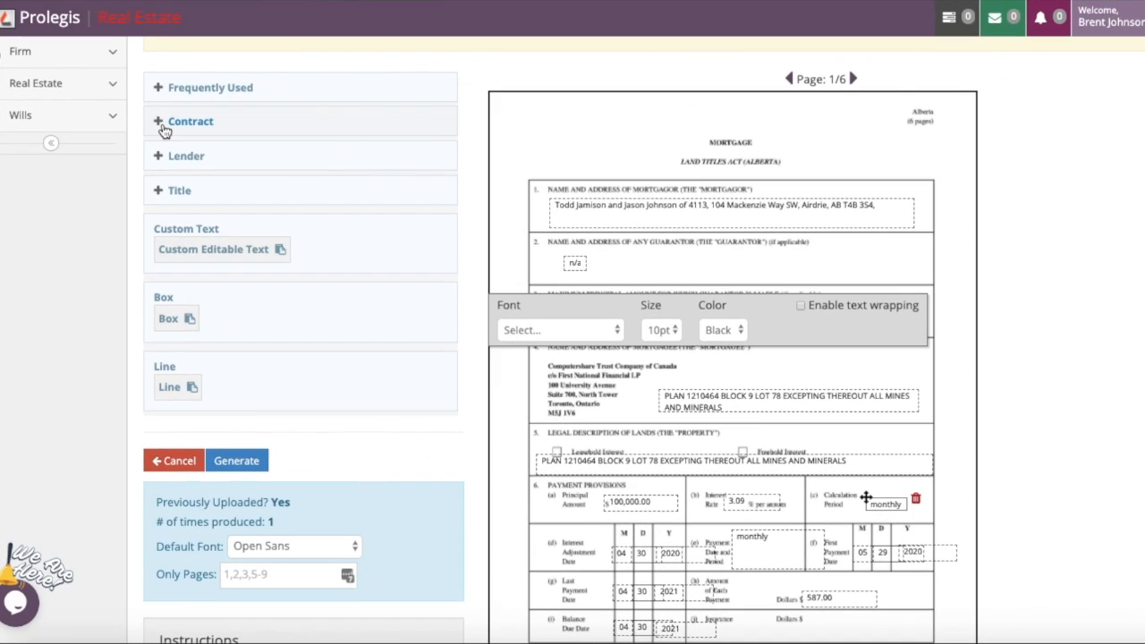
- Place the contract's Matter Number field just above the upper-right corner of the mortgage table
{"action": "left_click", "coordinate": [165, 125]}
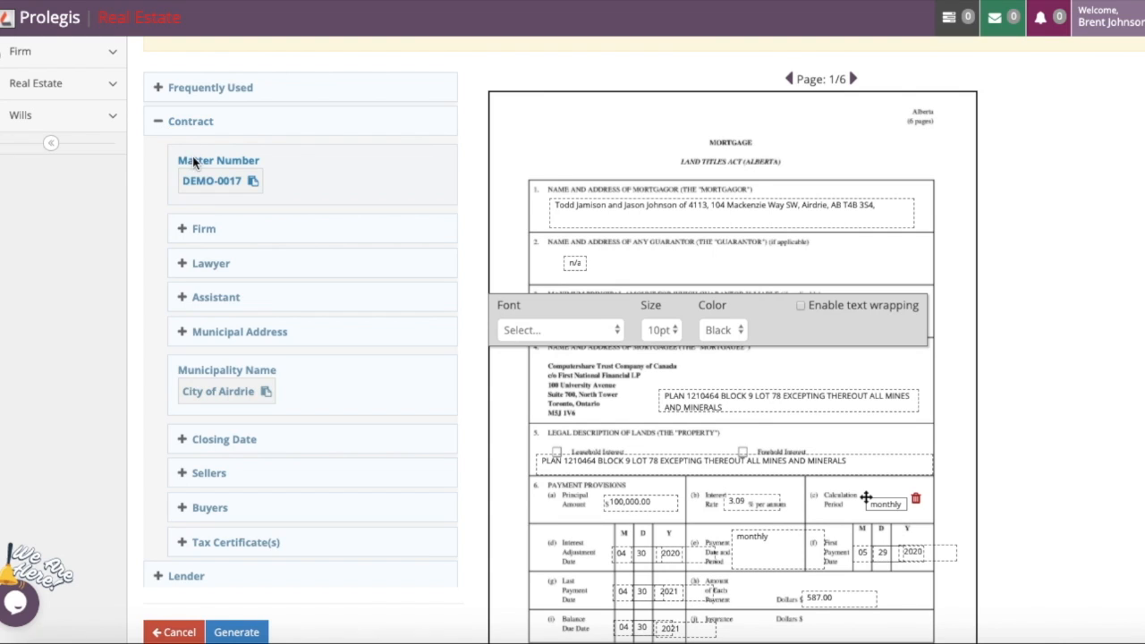
{"action": "left_click_drag", "start_coordinate": [201, 181], "coordinate": [870, 166]}
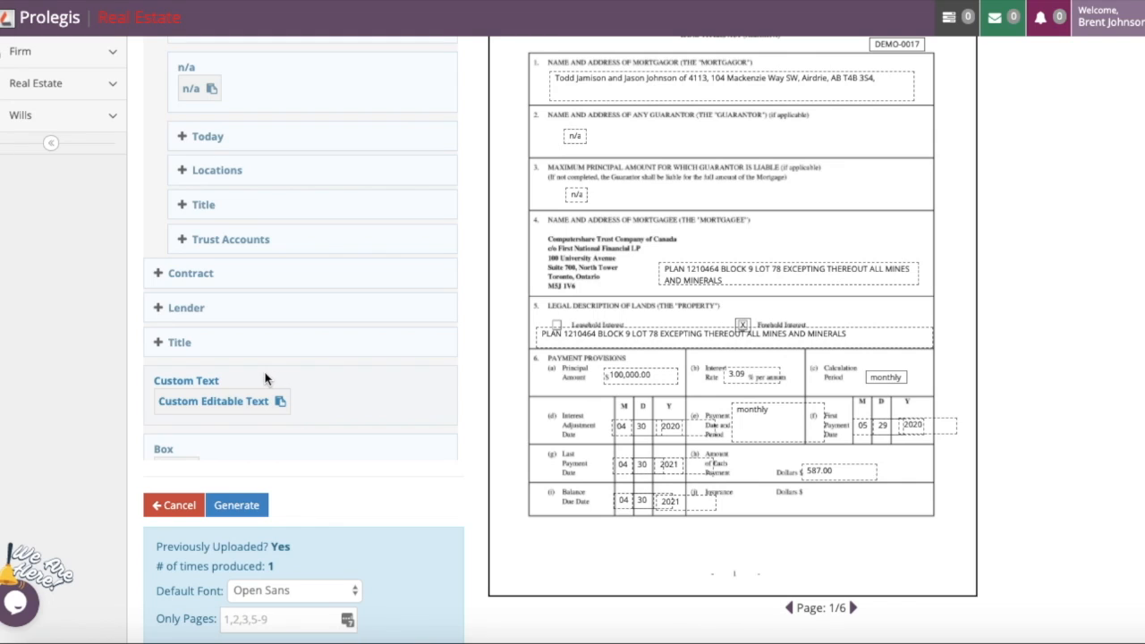
- Cover the Insurance cell under payment provisions with a box stretched across it and coloured White
{"action": "scroll", "coordinate": [263, 304], "scroll_direction": "down", "scroll_amount": 3}
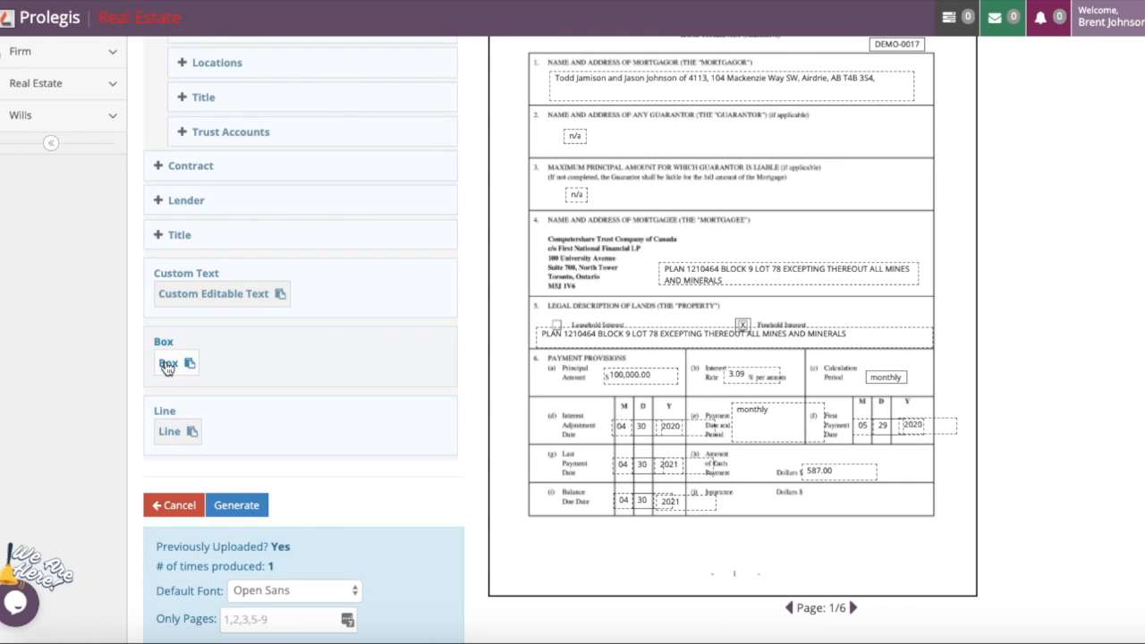
{"action": "left_click_drag", "start_coordinate": [166, 366], "coordinate": [697, 490]}
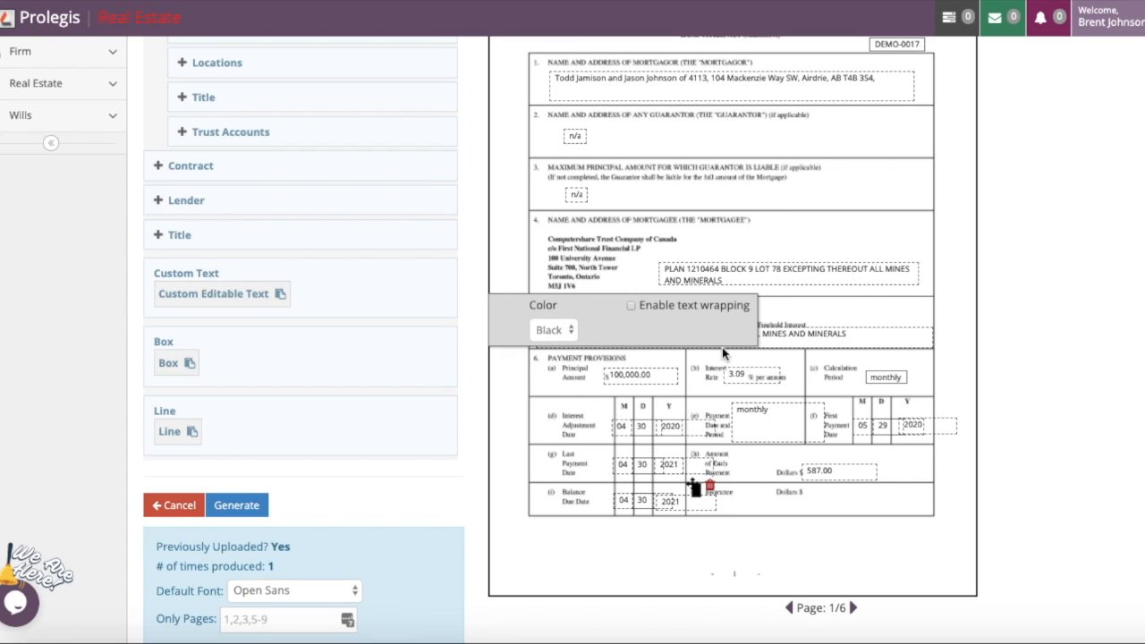
{"action": "left_click", "coordinate": [631, 306]}
{"action": "left_click_drag", "start_coordinate": [708, 486], "coordinate": [930, 510]}
{"action": "left_click", "coordinate": [547, 329]}
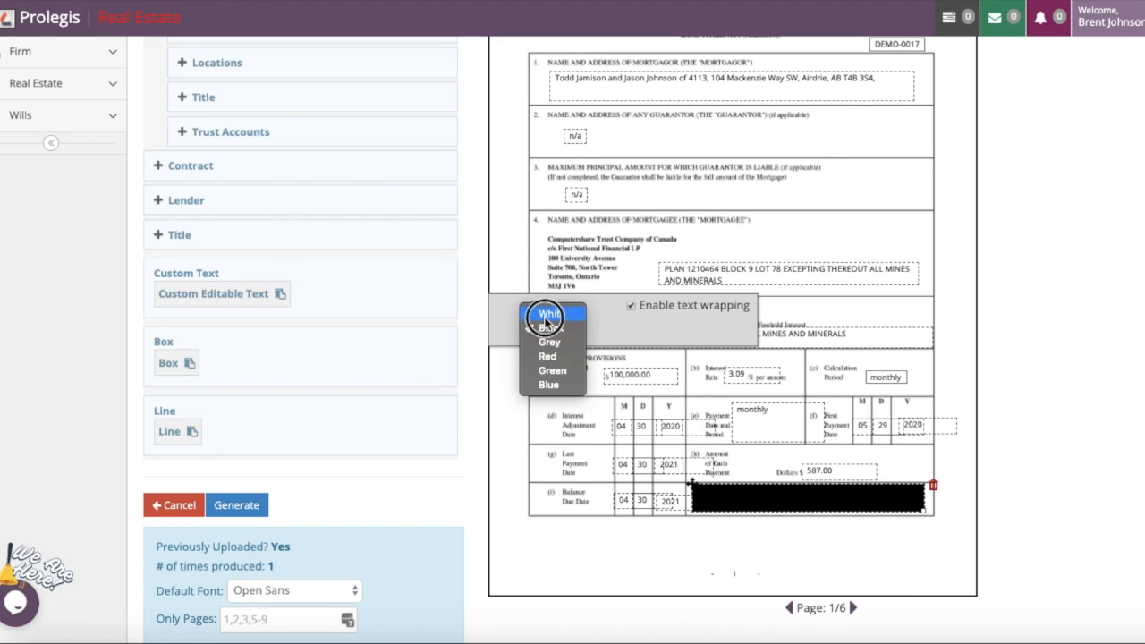
{"action": "left_click", "coordinate": [544, 313]}
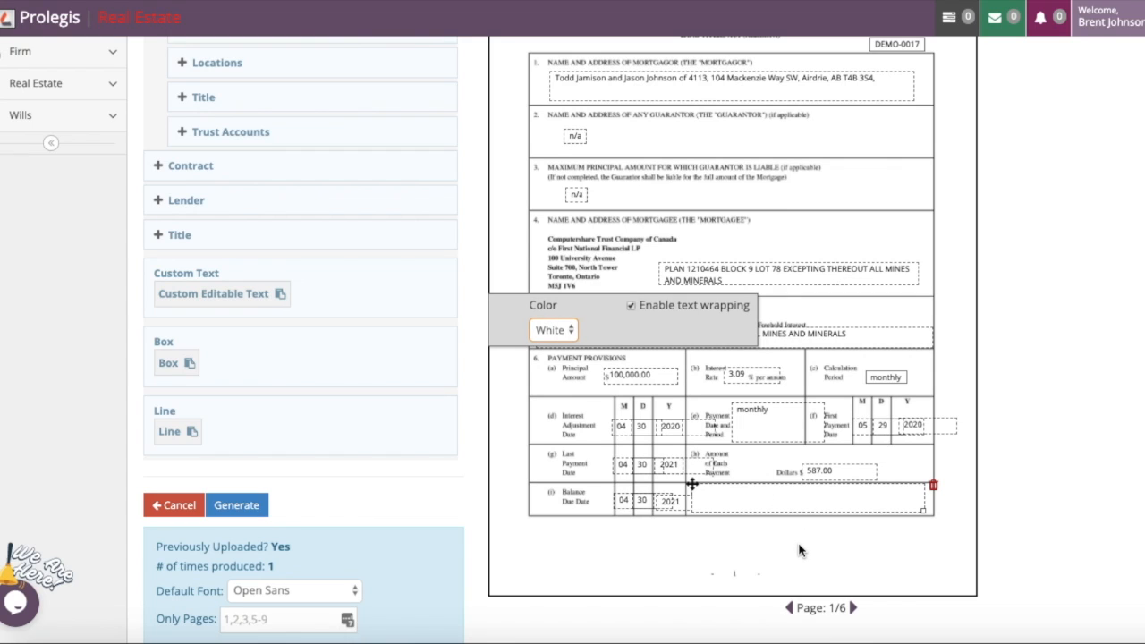
- Strike out "c/o First National Financial LP" in the mortgagee address with a line stretched across the text
{"action": "left_click_drag", "start_coordinate": [184, 433], "coordinate": [541, 248]}
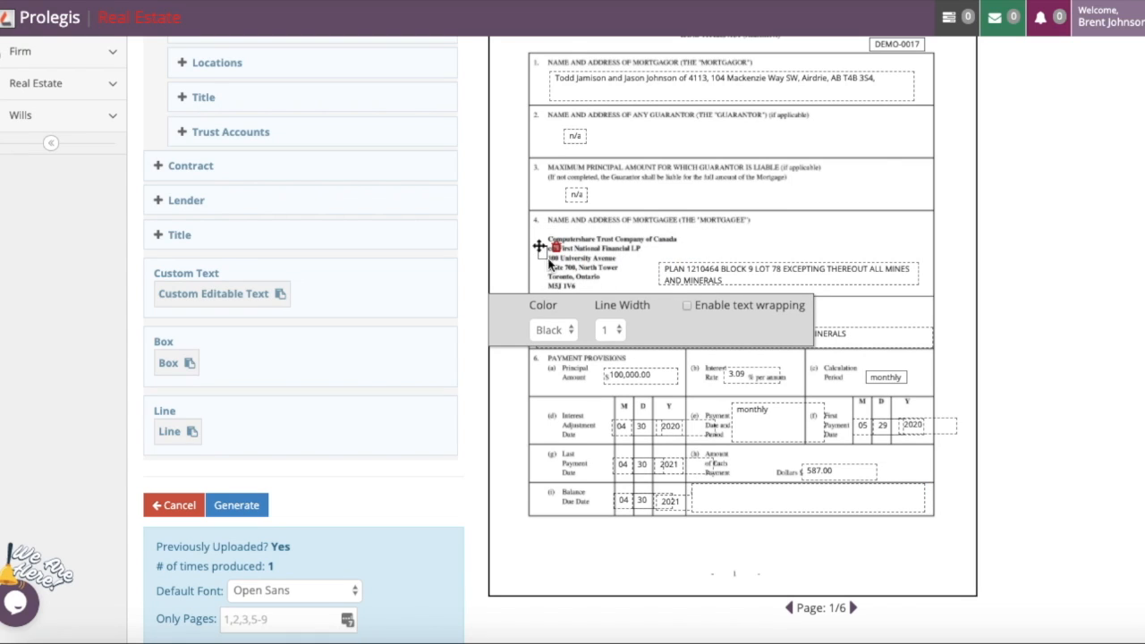
{"action": "left_click", "coordinate": [686, 306]}
{"action": "left_click_drag", "start_coordinate": [542, 261], "coordinate": [651, 274]}
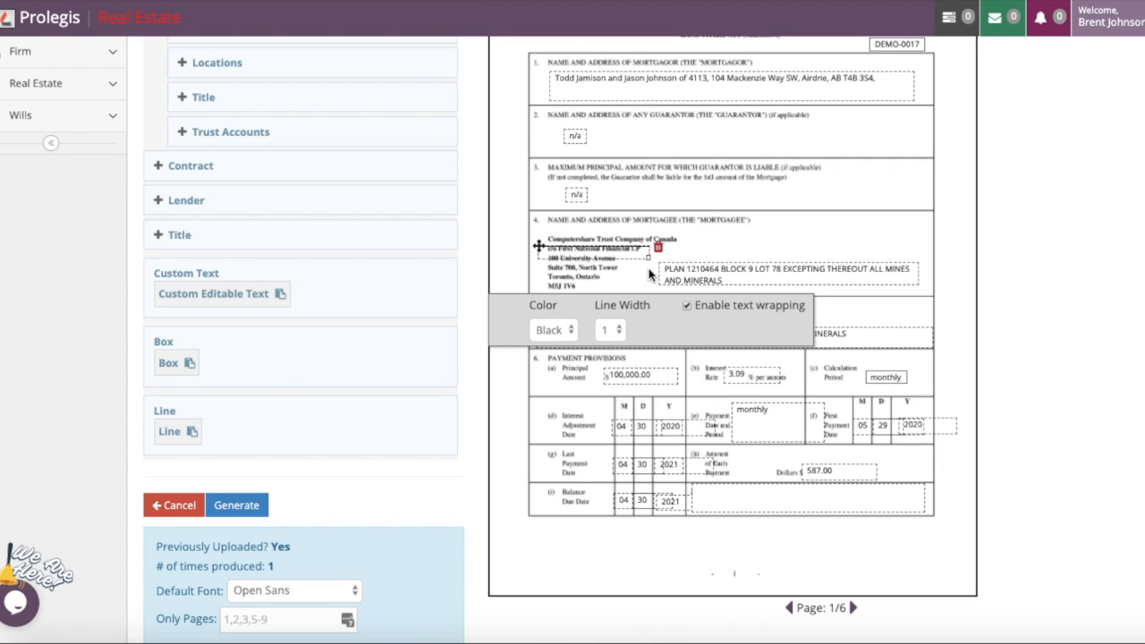
{"action": "left_click_drag", "start_coordinate": [540, 246], "coordinate": [540, 247]}
{"action": "left_click", "coordinate": [964, 266]}
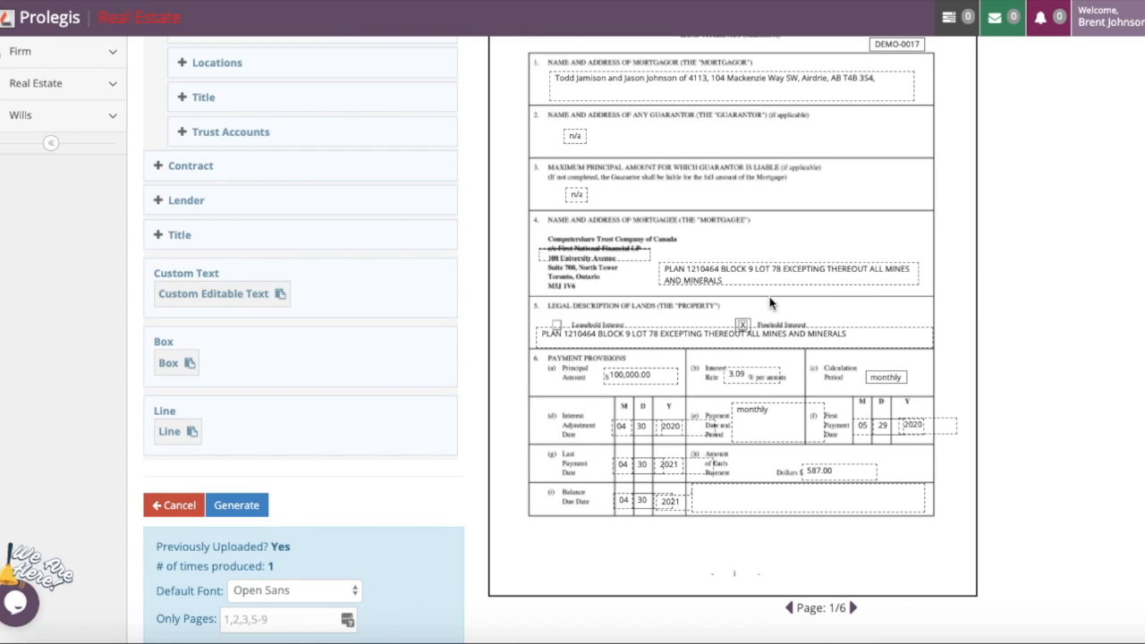
- Generate the mortgage document, accept leaving the editor, and open the produced Computershare mortgage PDF to review its first page
{"action": "left_click", "coordinate": [252, 510]}
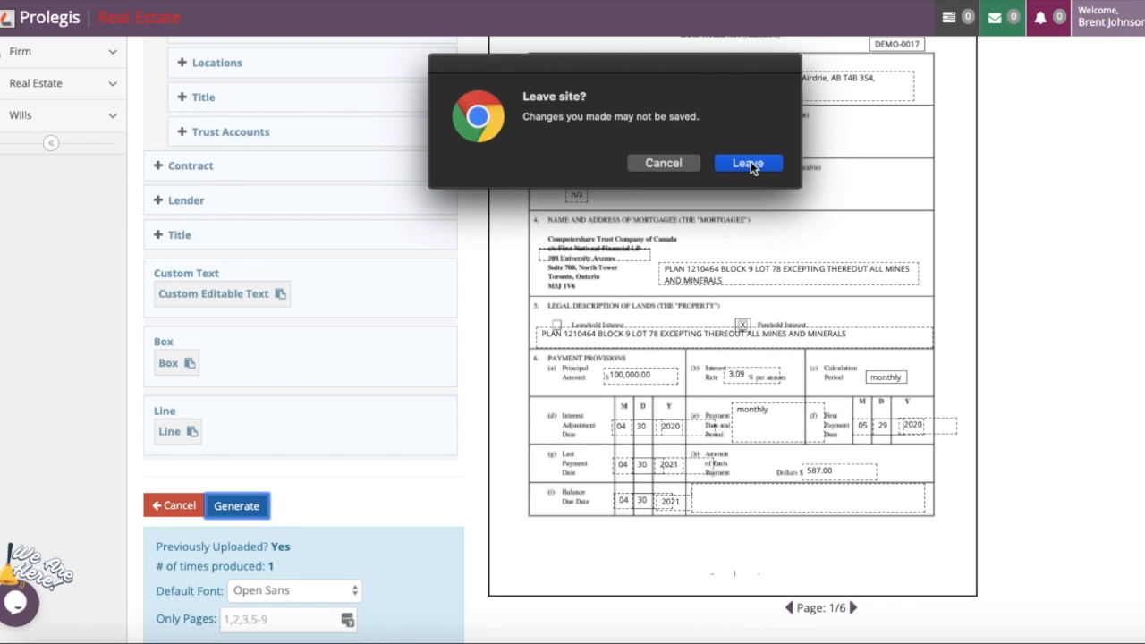
{"action": "left_click", "coordinate": [748, 164]}
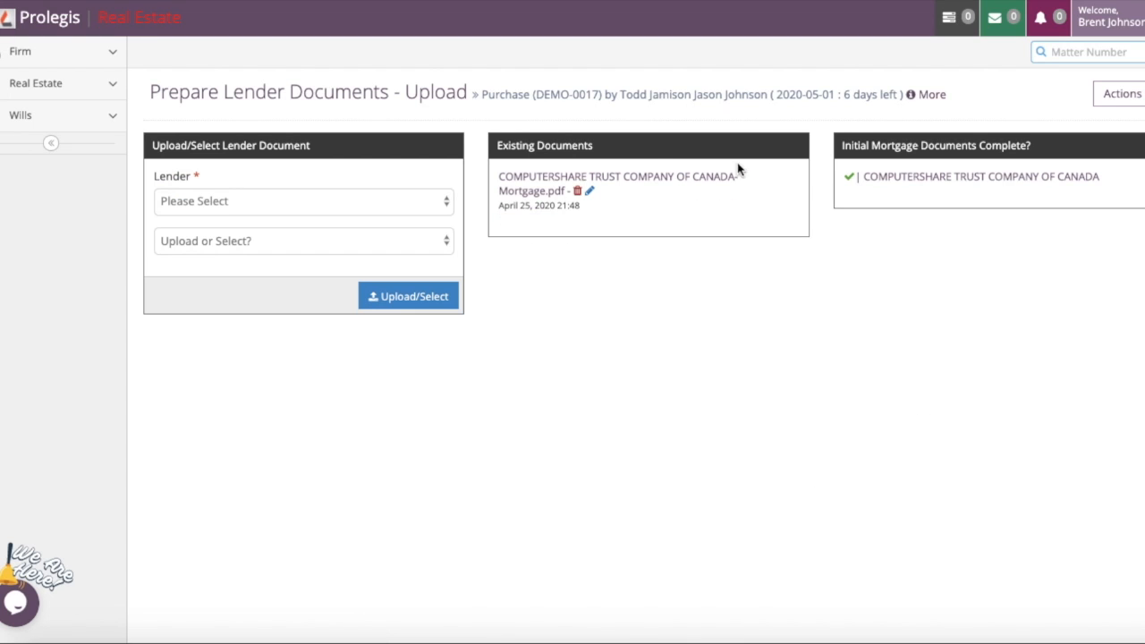
{"action": "left_click", "coordinate": [535, 181]}
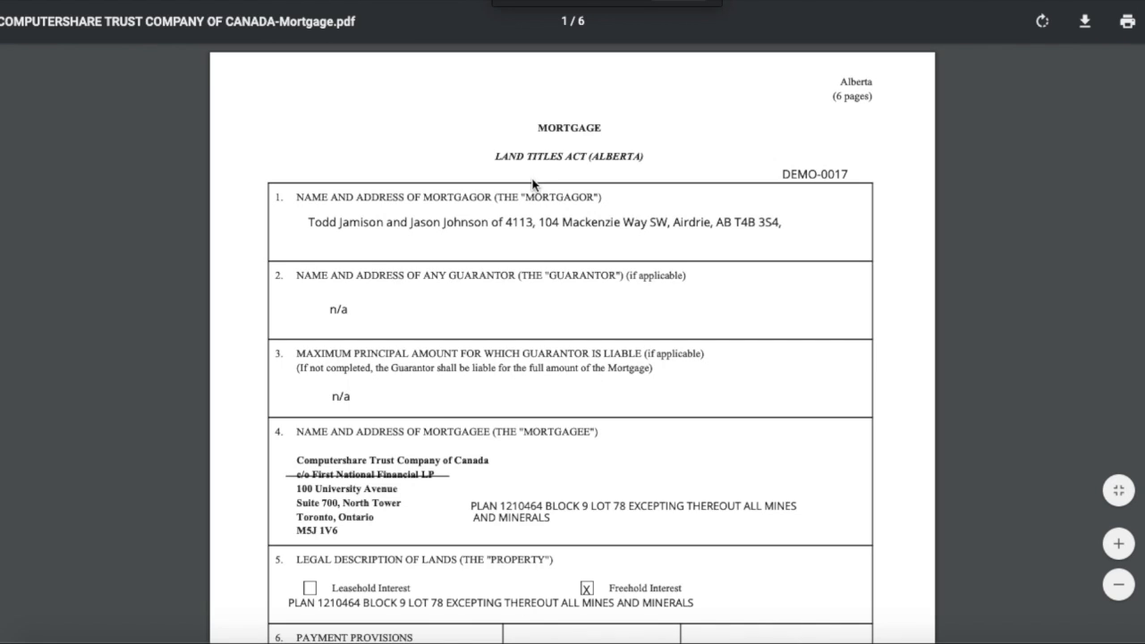
{"action": "scroll", "coordinate": [650, 355], "scroll_direction": "down", "scroll_amount": 5}
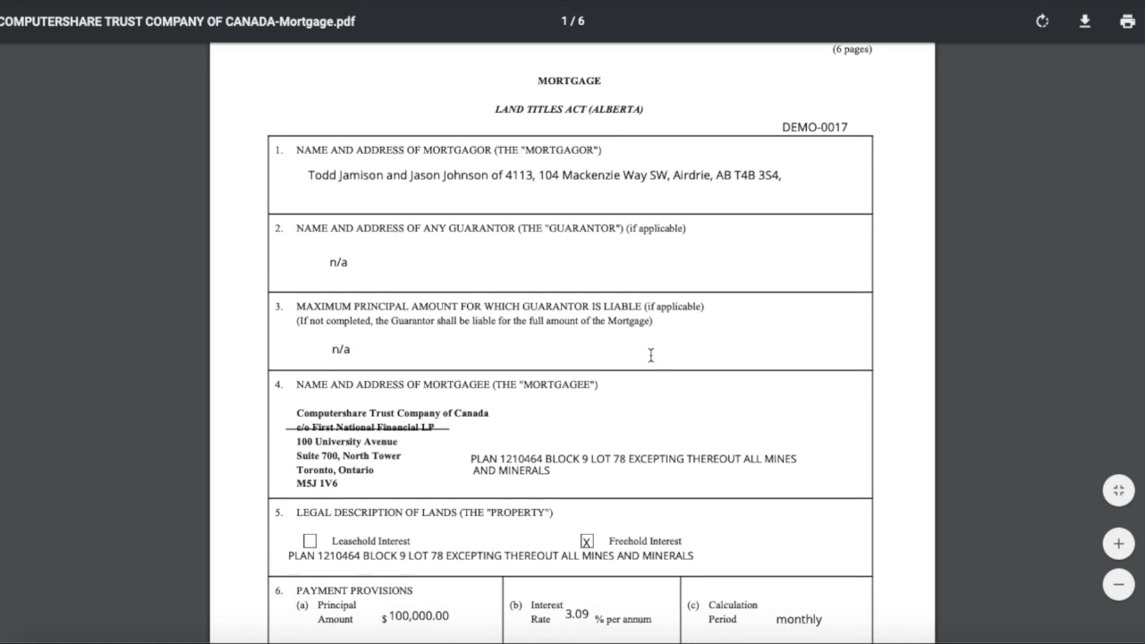
{"action": "scroll", "coordinate": [650, 355], "scroll_direction": "down", "scroll_amount": 1}
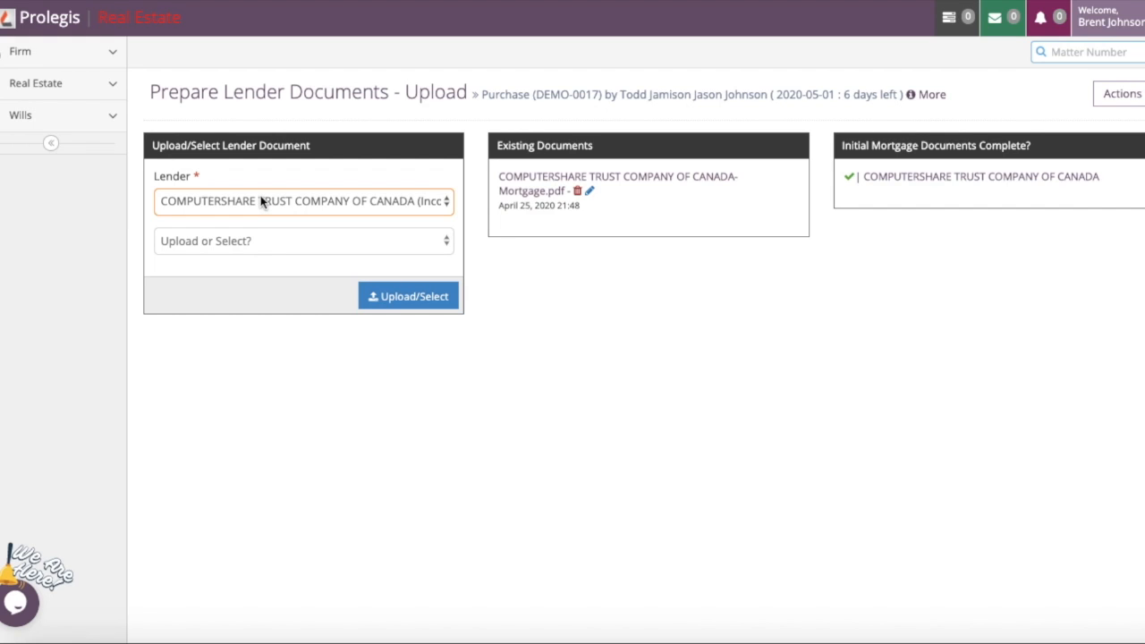
- Choose to upload a document for the Computershare Trust Company of Canada lender and name it Mortgage
{"action": "left_click", "coordinate": [250, 240]}
{"action": "left_click", "coordinate": [246, 255]}
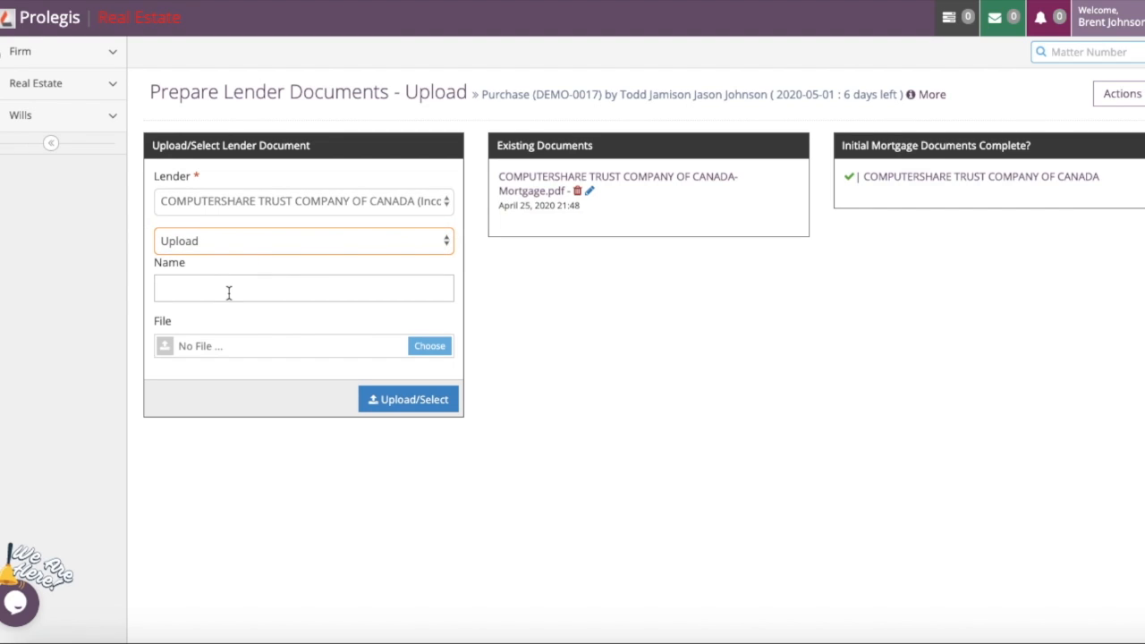
{"action": "left_click", "coordinate": [227, 288]}
{"action": "type", "text": "Mortgage"}
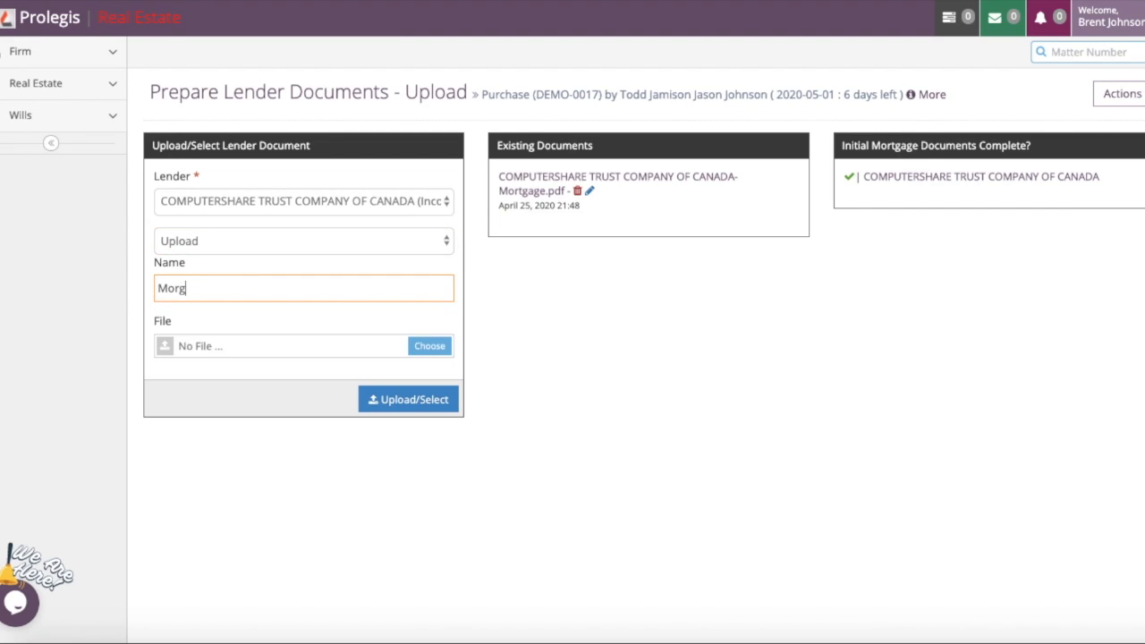
{"action": "left_click", "coordinate": [496, 318]}
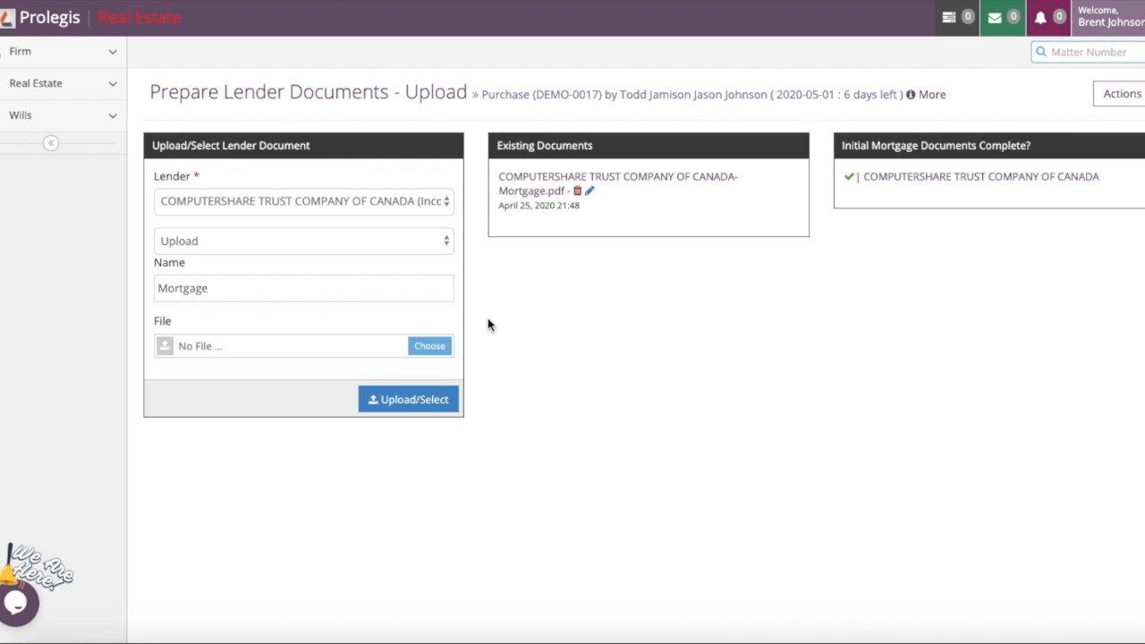
- Attach Mortgage Form.pdf from the DEMO folder as the lender document's file and submit the upload
{"action": "left_click", "coordinate": [427, 343]}
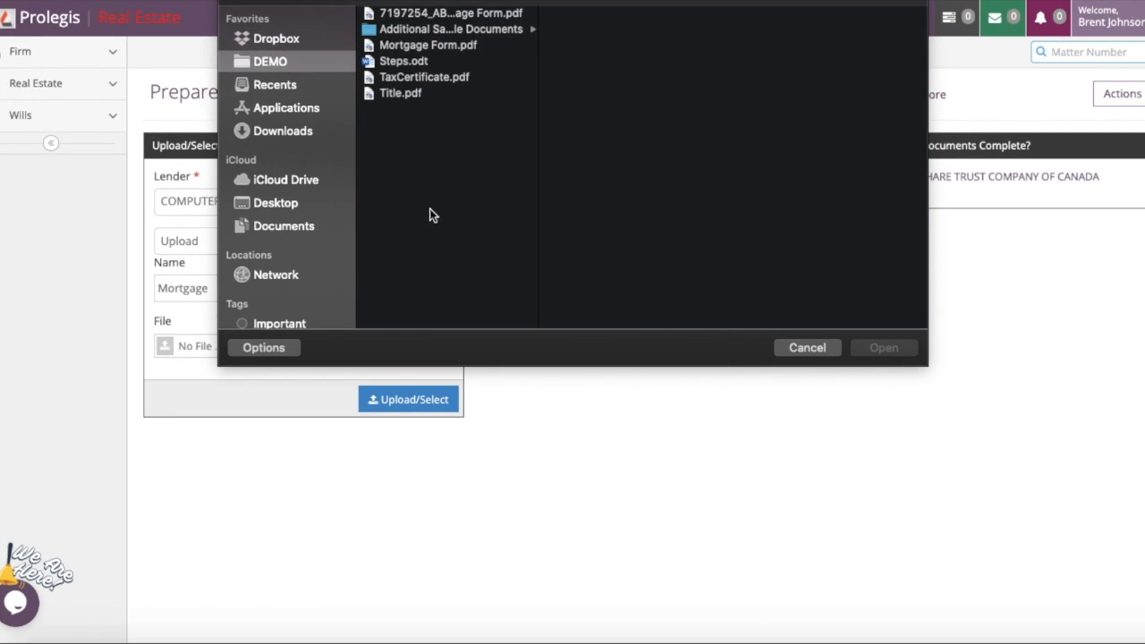
{"action": "left_click", "coordinate": [417, 47]}
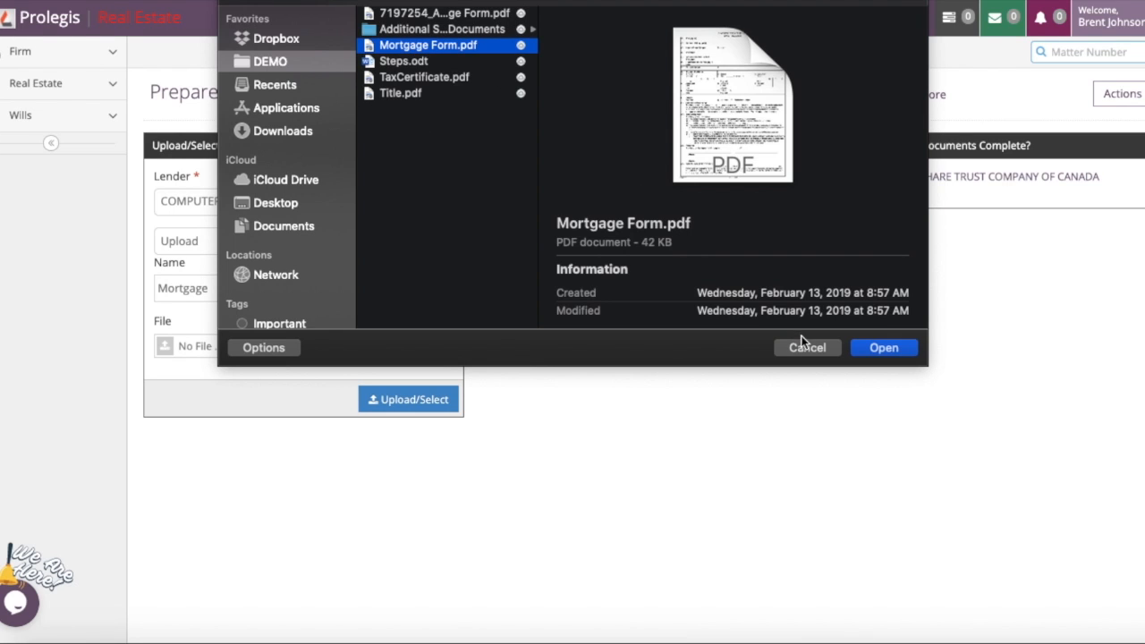
{"action": "left_click", "coordinate": [885, 348]}
{"action": "left_click", "coordinate": [412, 401]}
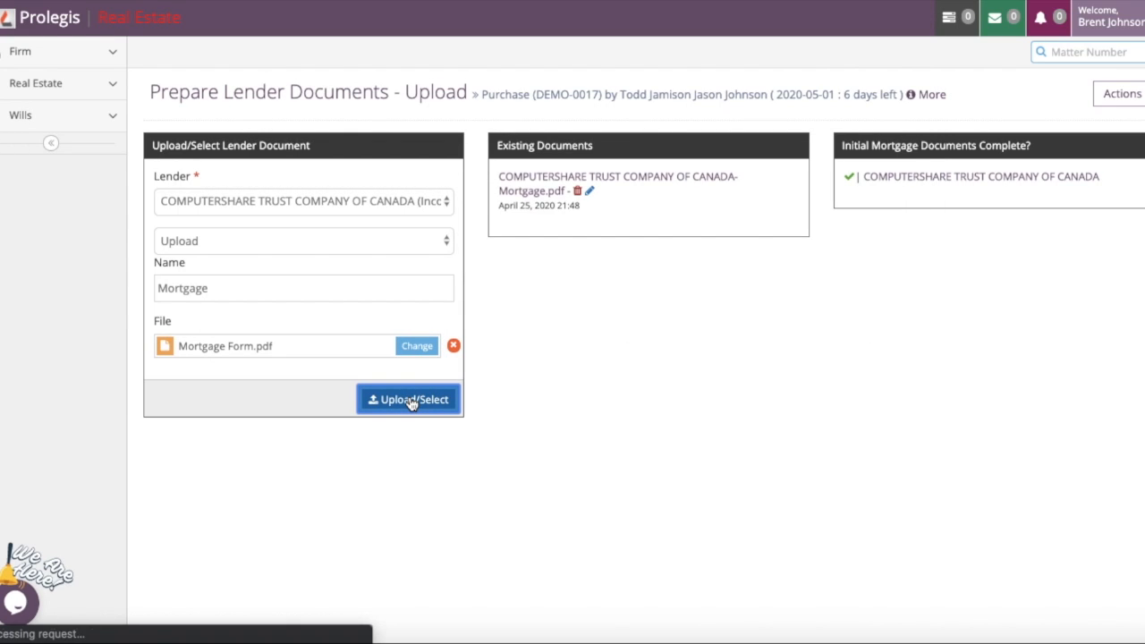